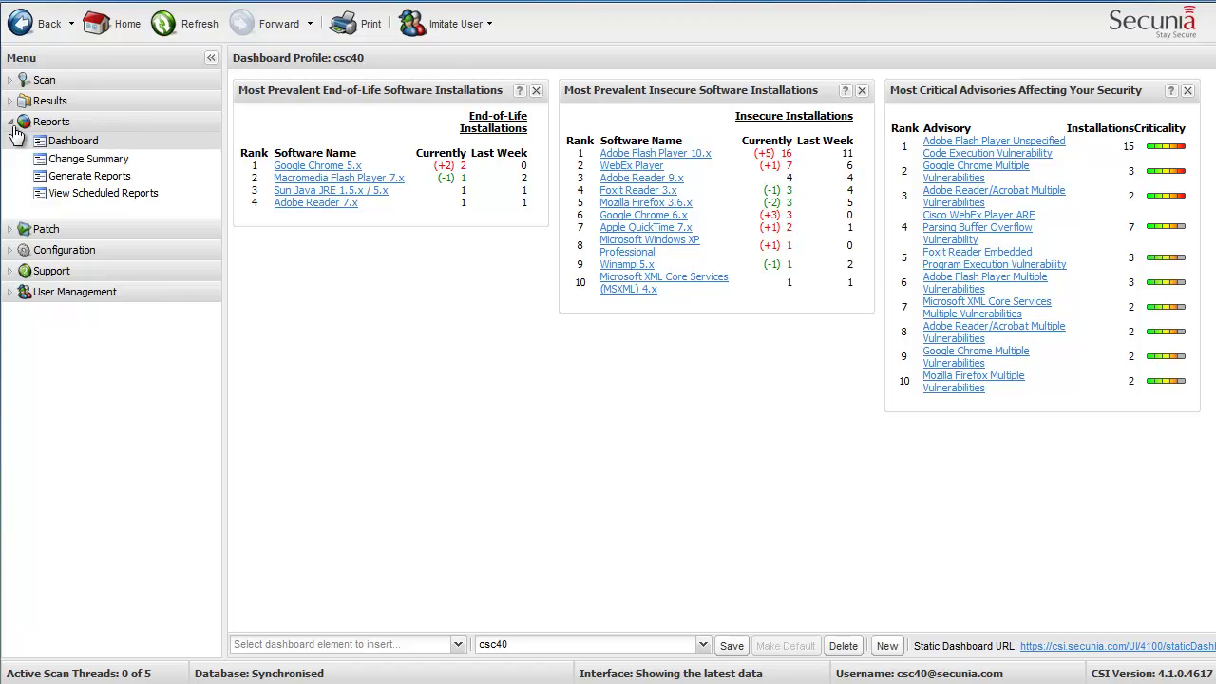
- View the scan results' list of insecure programs, sorted alphabetically by product
click(10, 101)
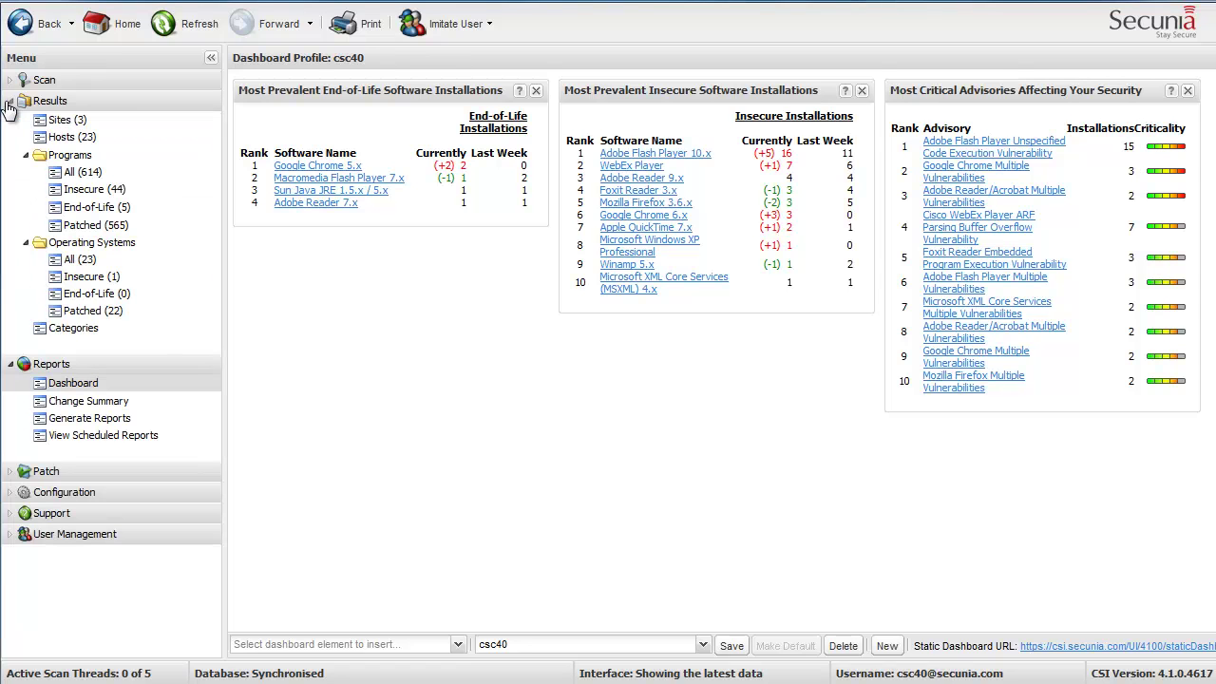
click(87, 189)
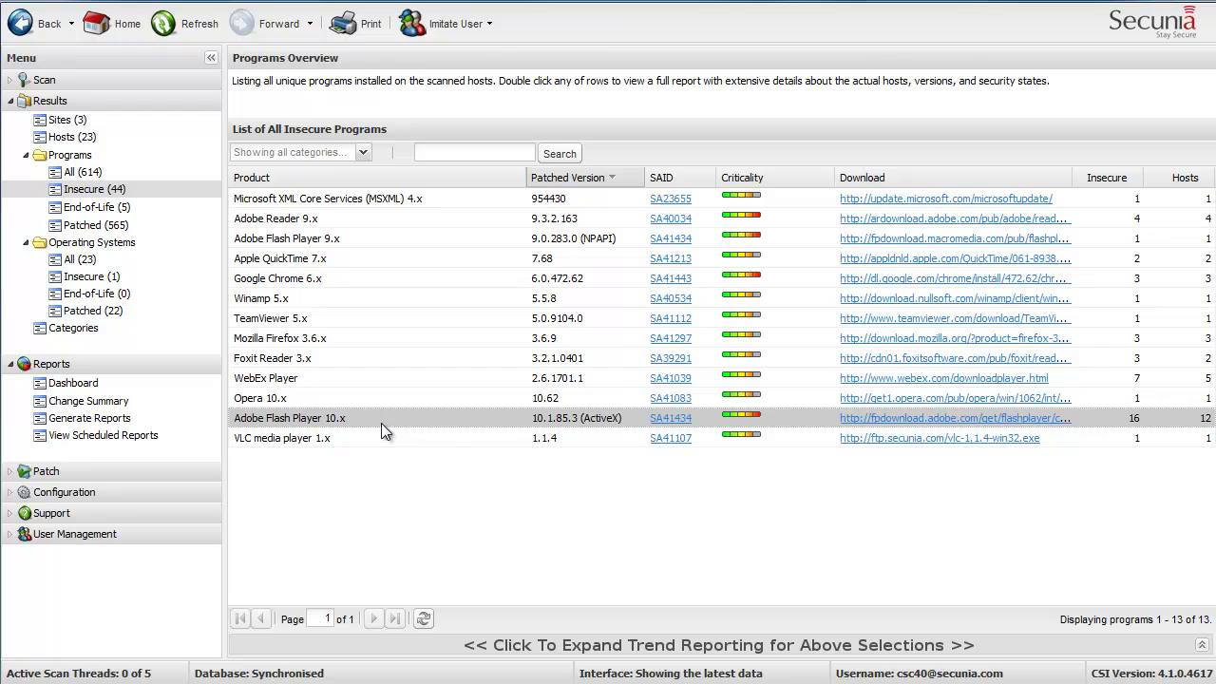
click(323, 177)
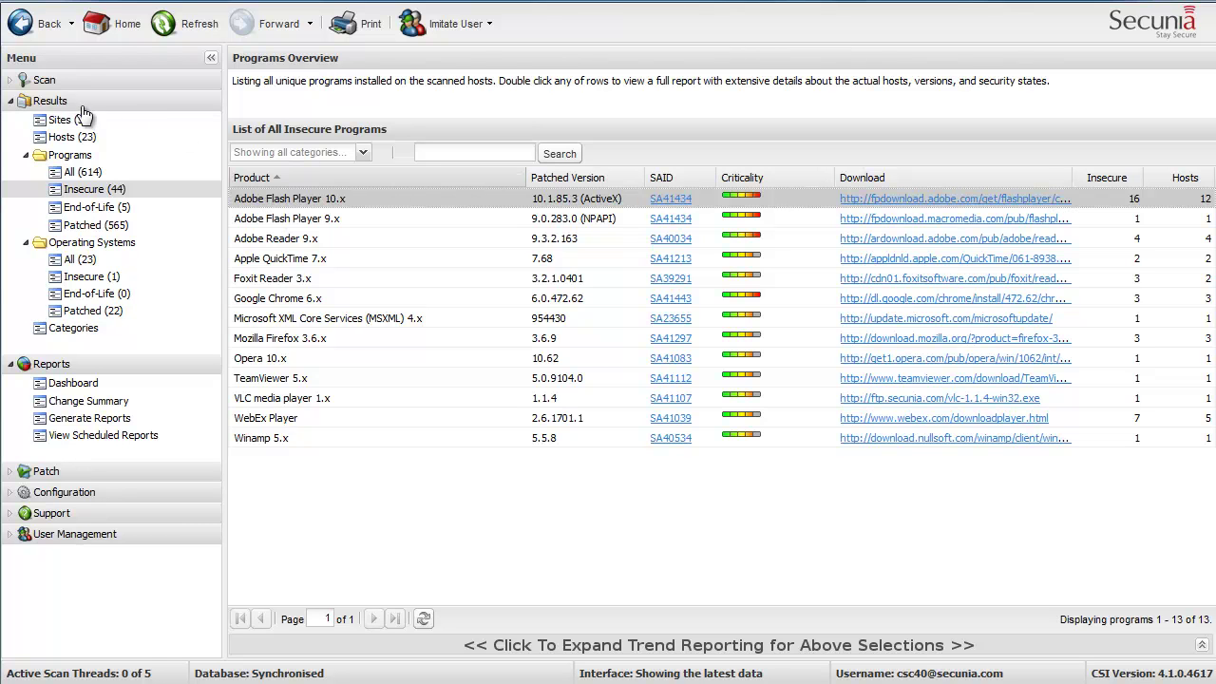
click(10, 101)
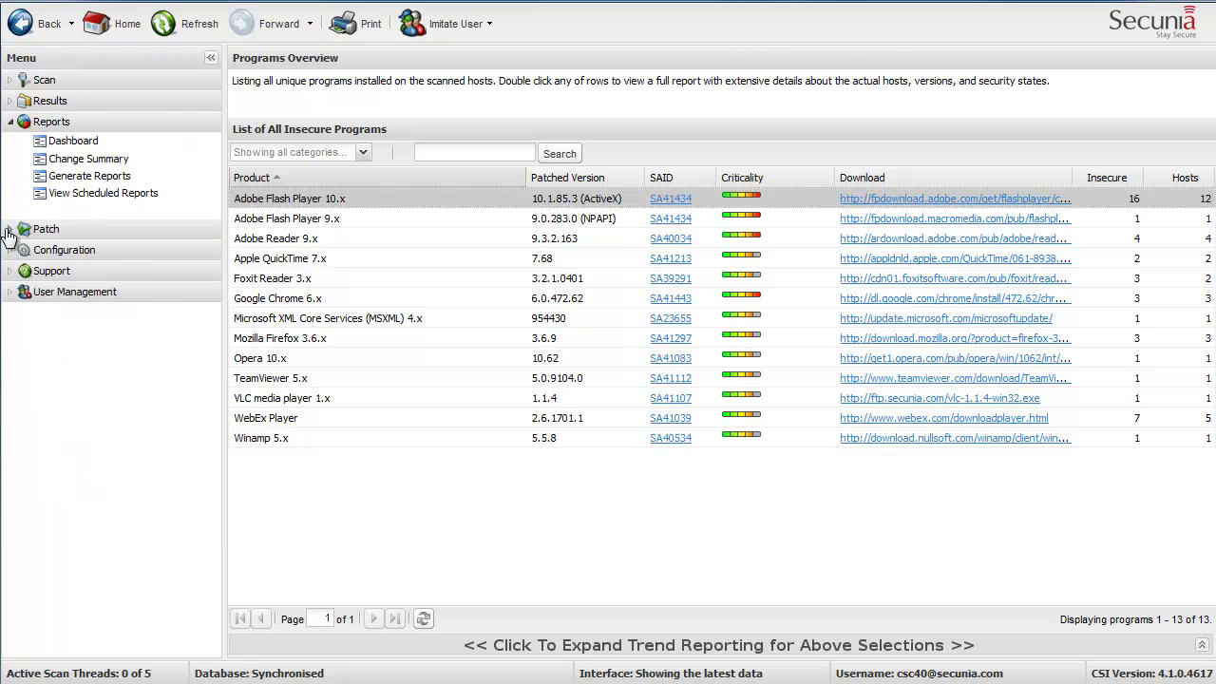
- Start creating a patch update package for Adobe Flash Player 10.x with patched version 10.1.85.3 (ActiveX)
click(9, 230)
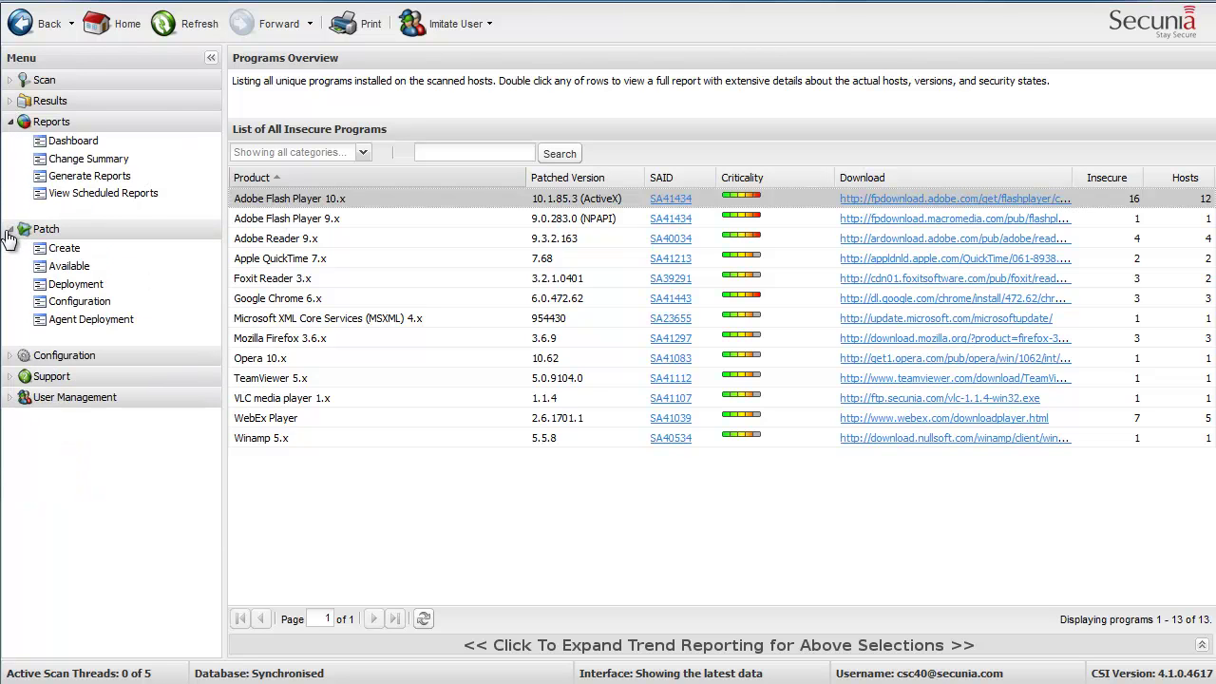
click(57, 250)
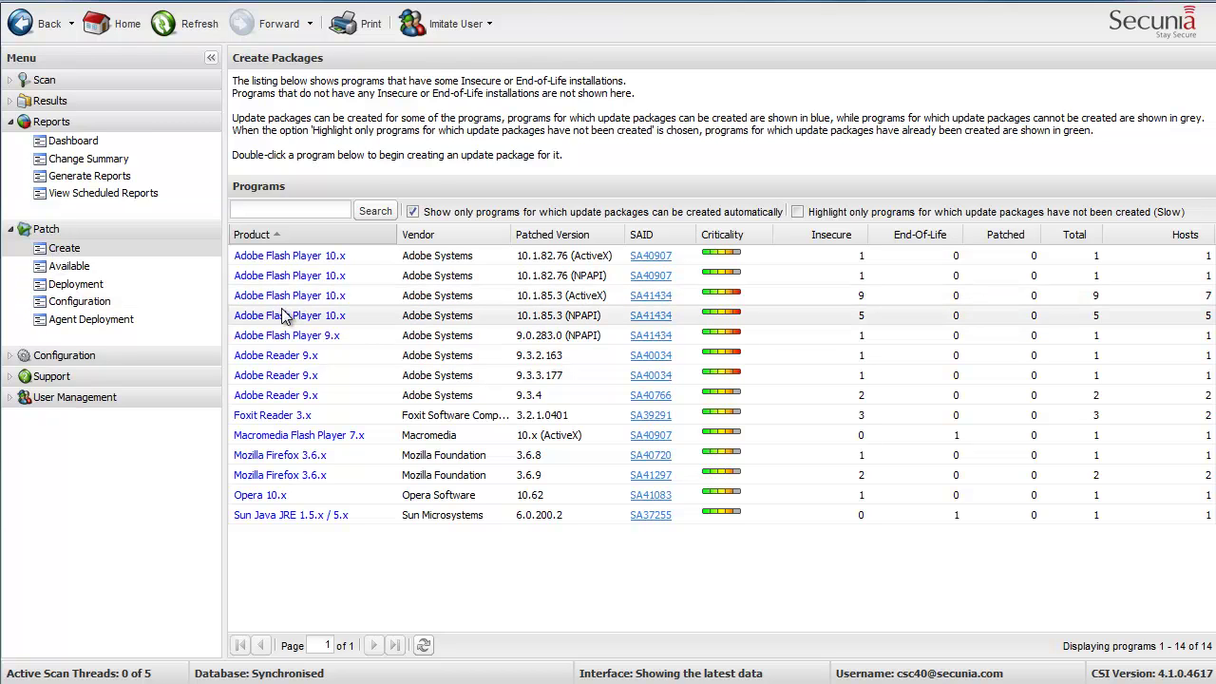
click(561, 297)
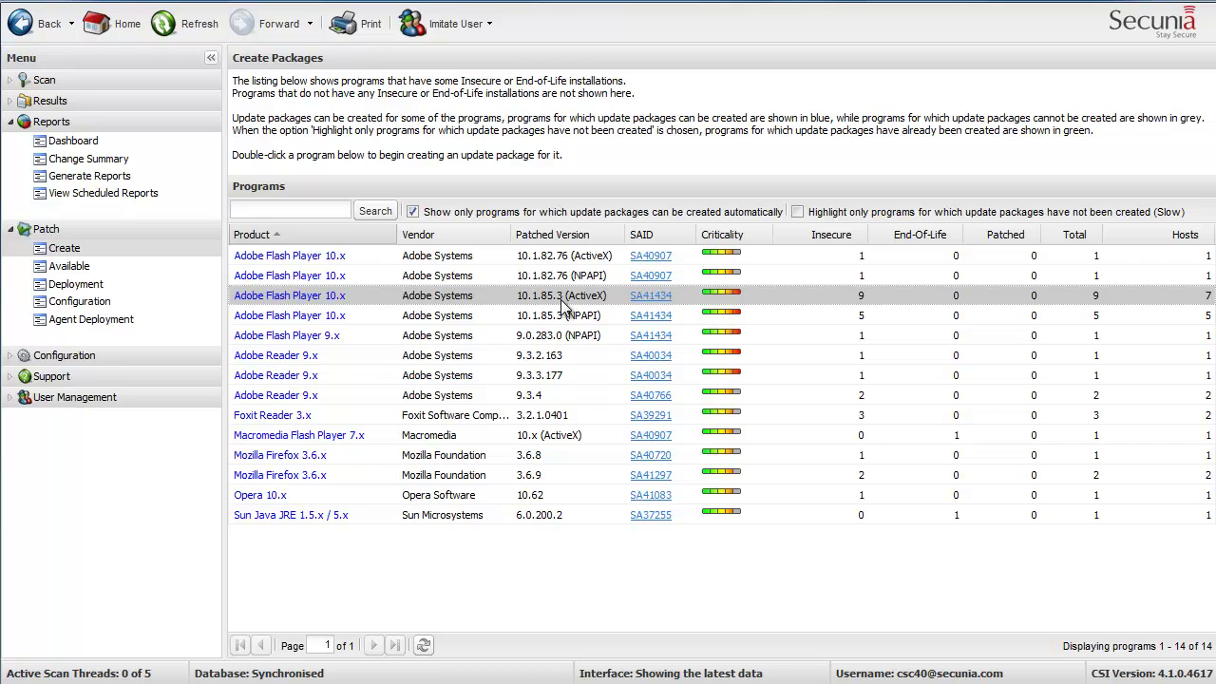
right_click(563, 304)
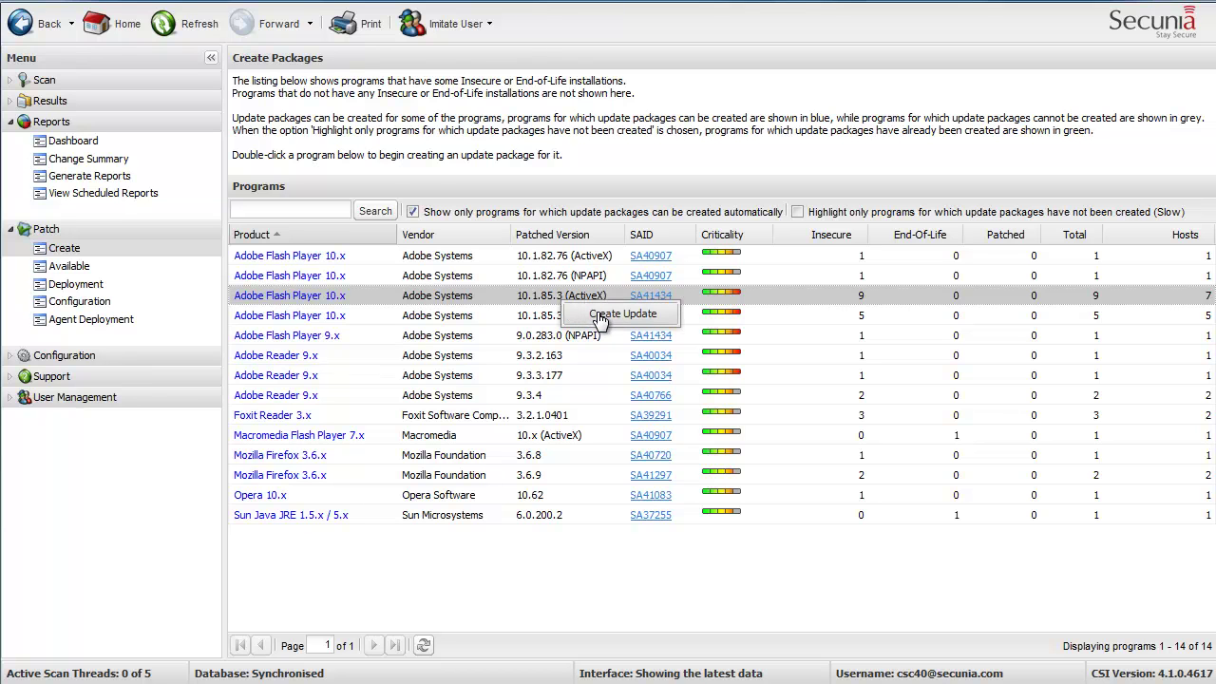
click(599, 314)
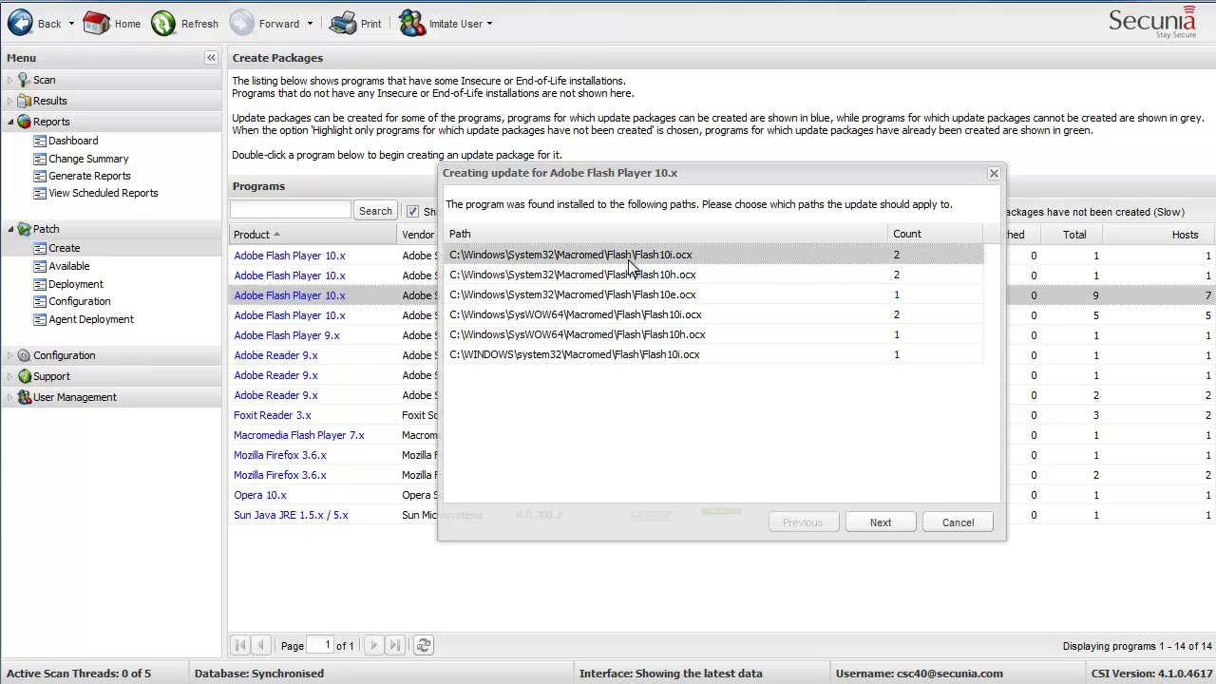
- Apply the update to all listed Flash installation paths, from the first Flash10i.ocx through the last, and continue to the installer settings
key(shift+Down)
key(shift+Down)
key(shift+Down)
key(shift+Down)
key(shift+Down)
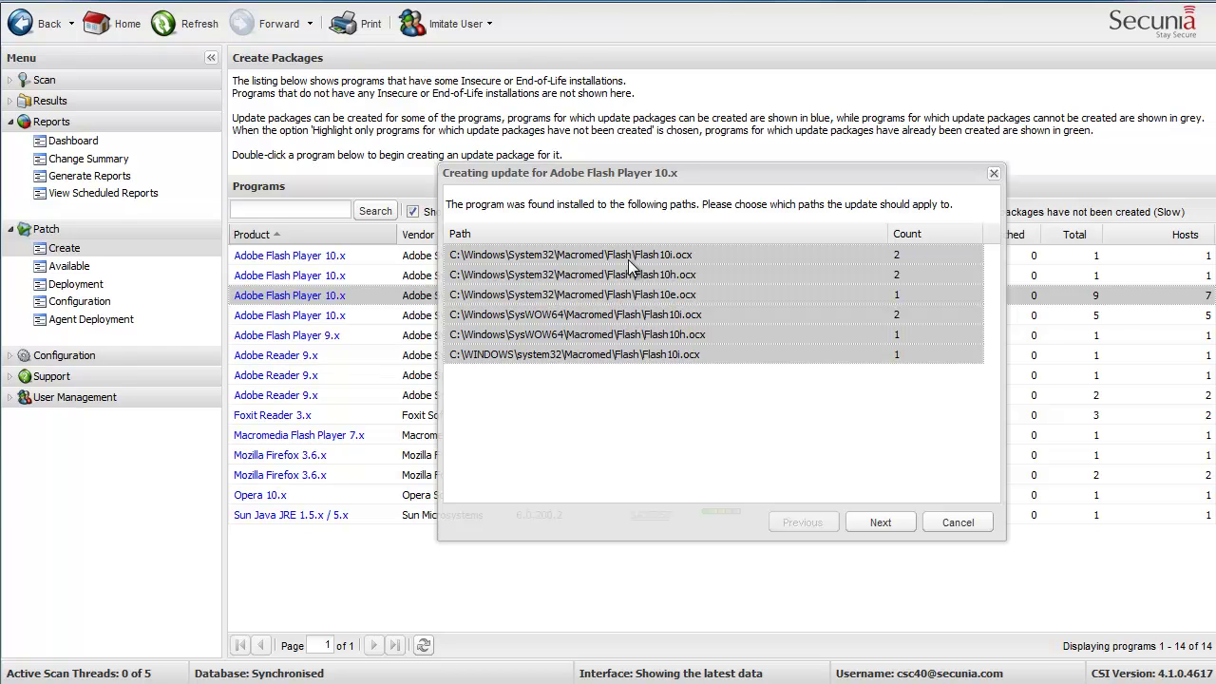
click(880, 524)
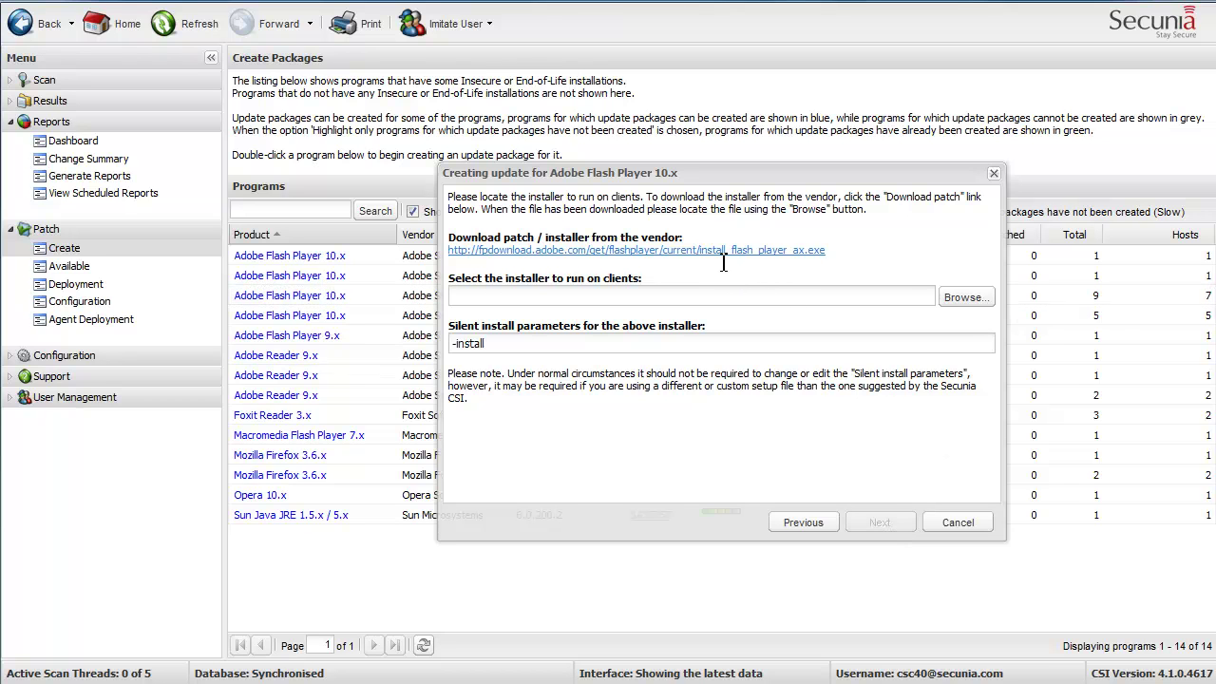
- Choose install_flash_player_ax from the Desktop as the client installer, keep the silent install parameters, and continue to package naming
click(948, 298)
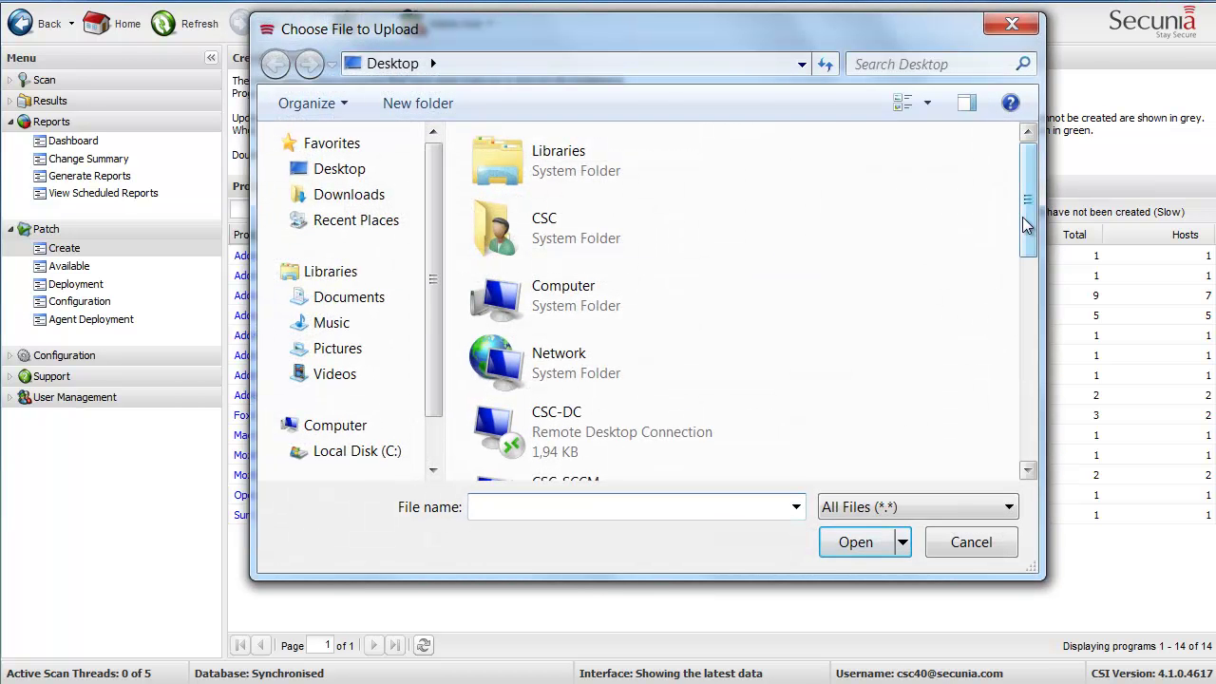
scroll(1031, 266, down, 2)
drag(1033, 269, 1036, 374)
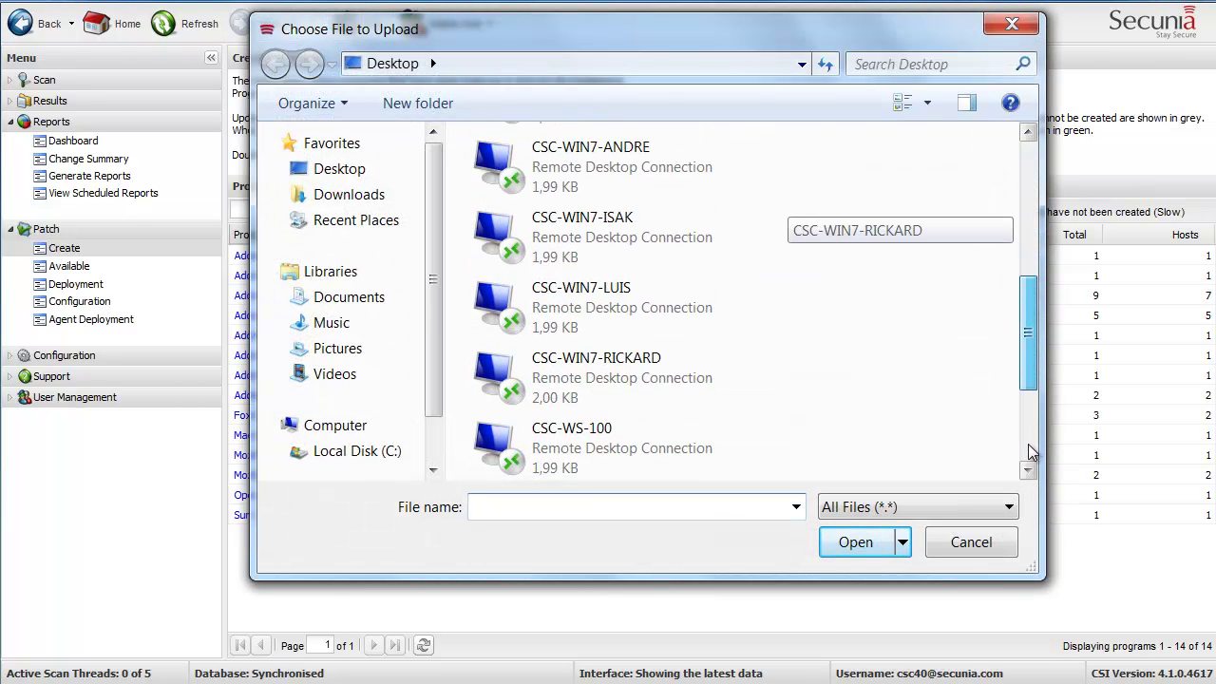
drag(1028, 444, 1030, 465)
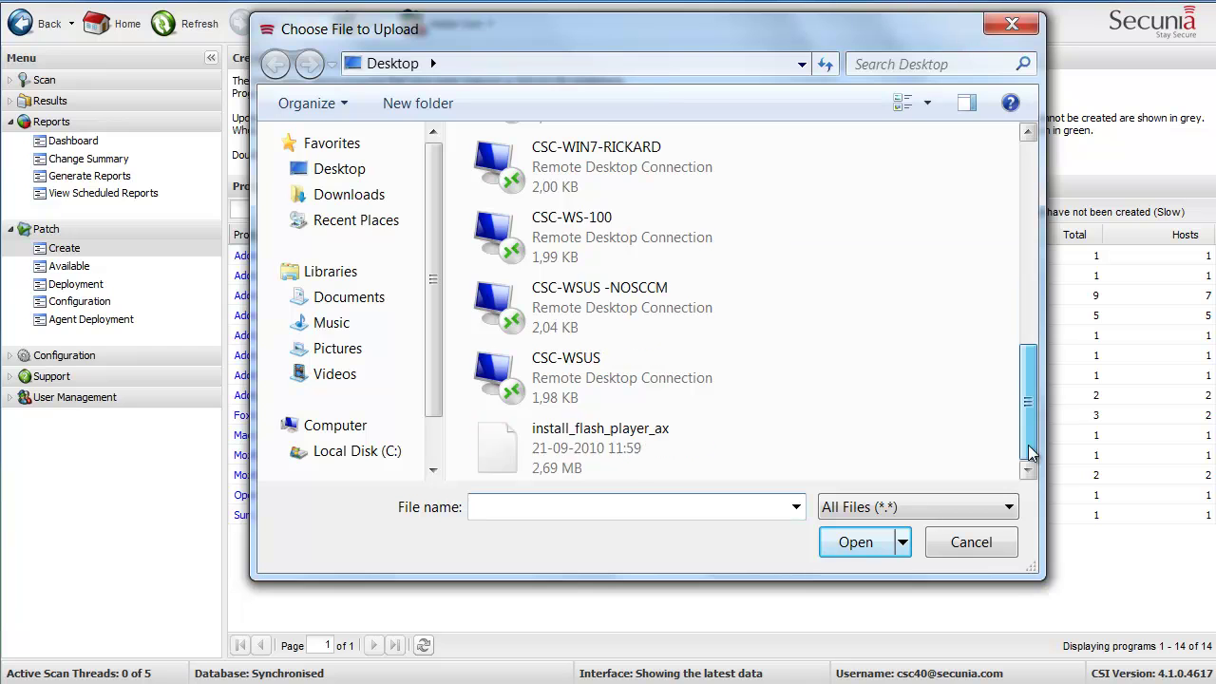
click(637, 438)
double_click(637, 437)
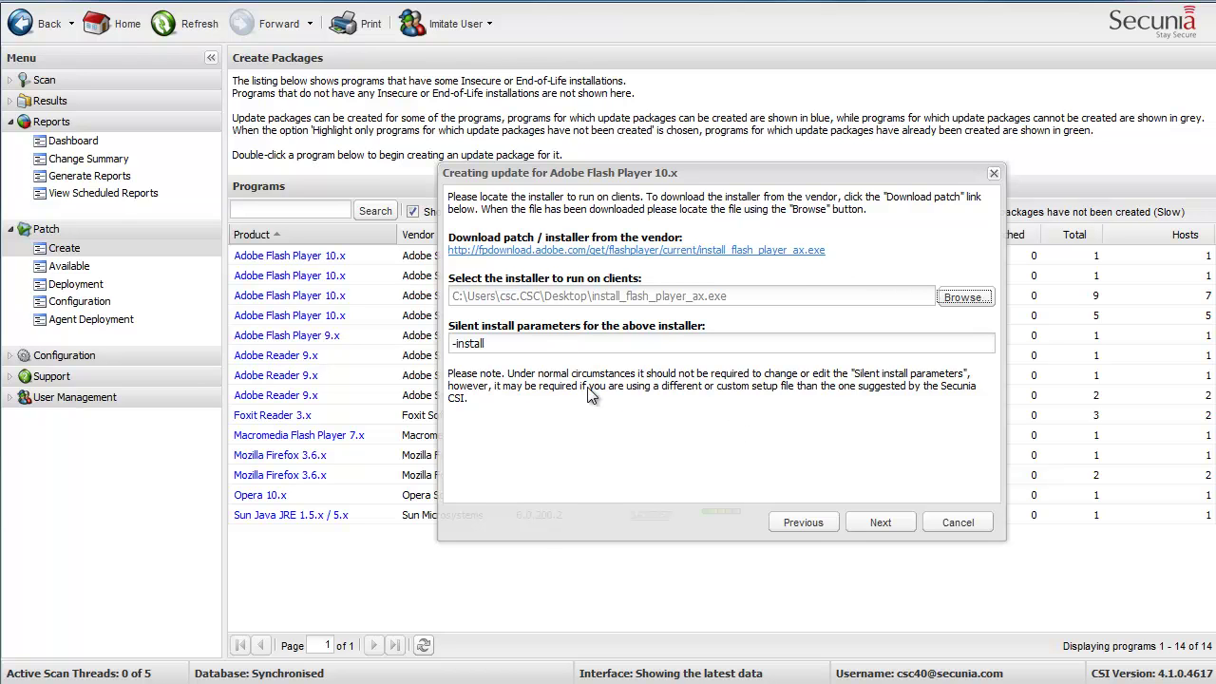
click(880, 523)
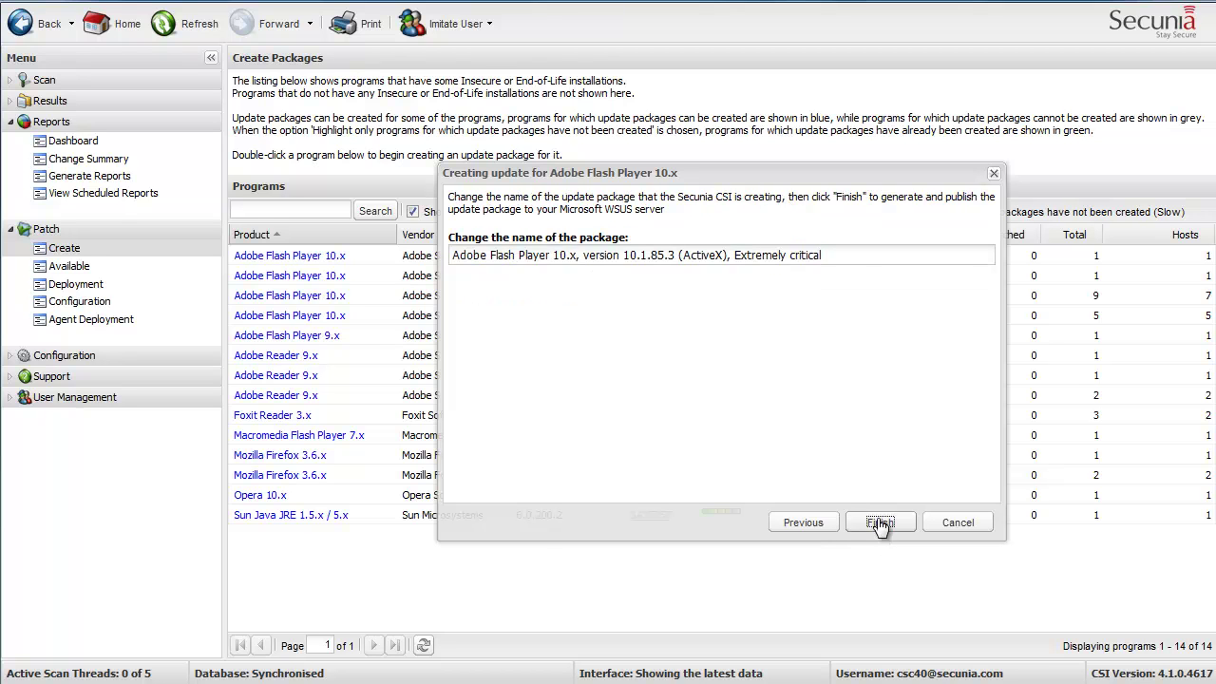
- Append a hyphen and the creator's first name to the package name, publish the update to the WSUS server, and dismiss the message
click(853, 256)
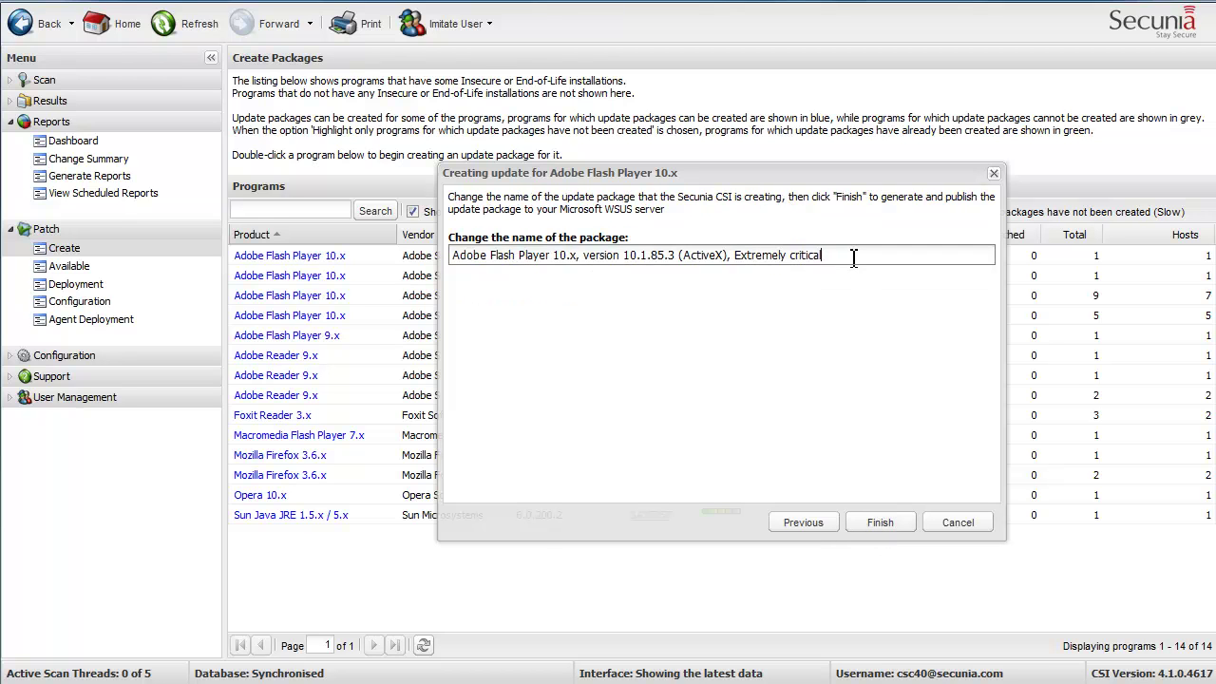
text(- Rickard)
click(880, 522)
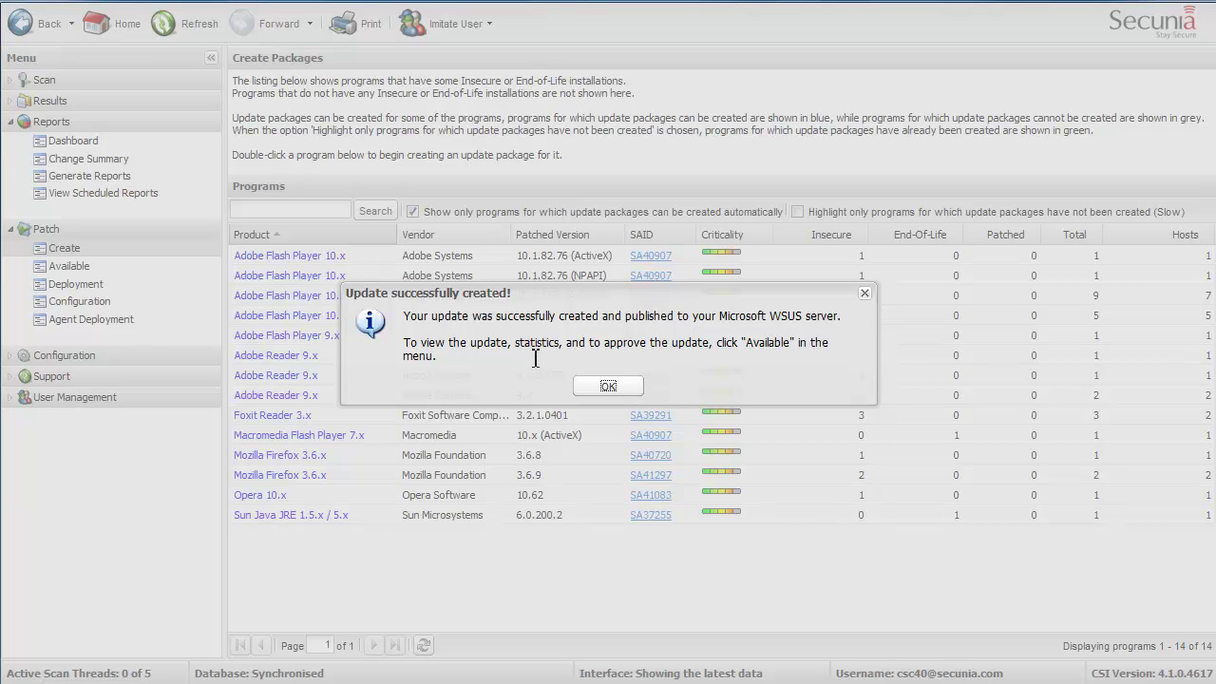
click(598, 386)
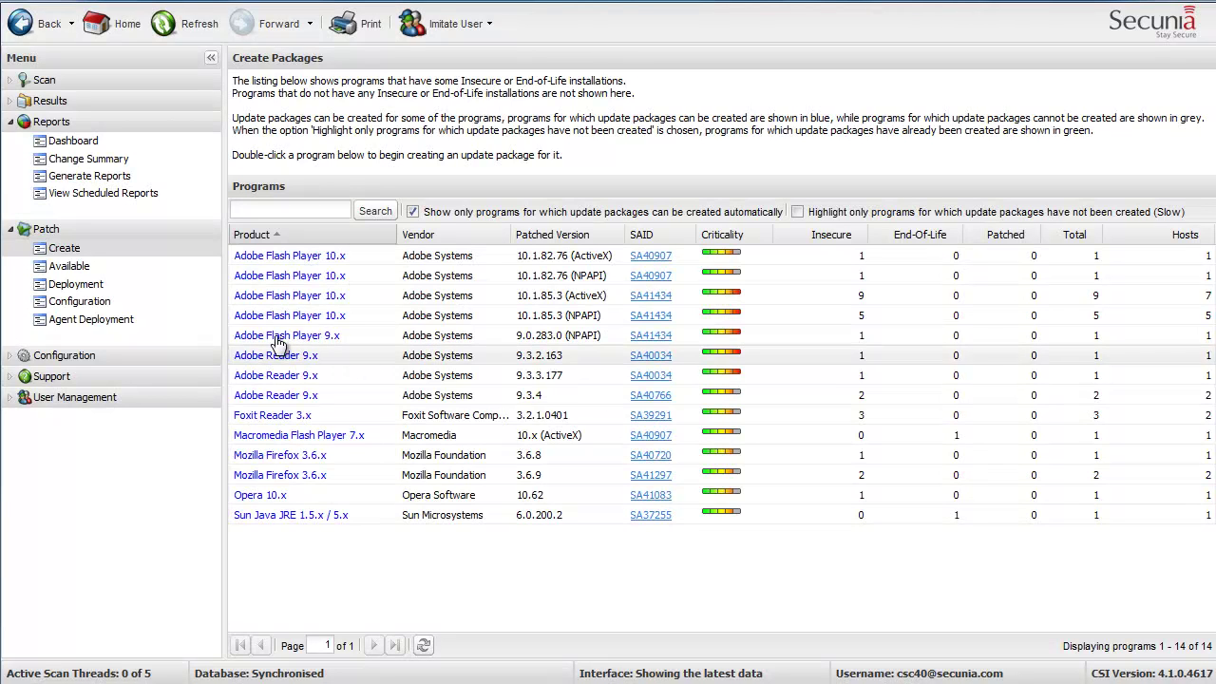
- Approve the available Adobe Flash Player 10.x, version 10.1.85.3 (ActiveX) package for the All Computers group
click(70, 269)
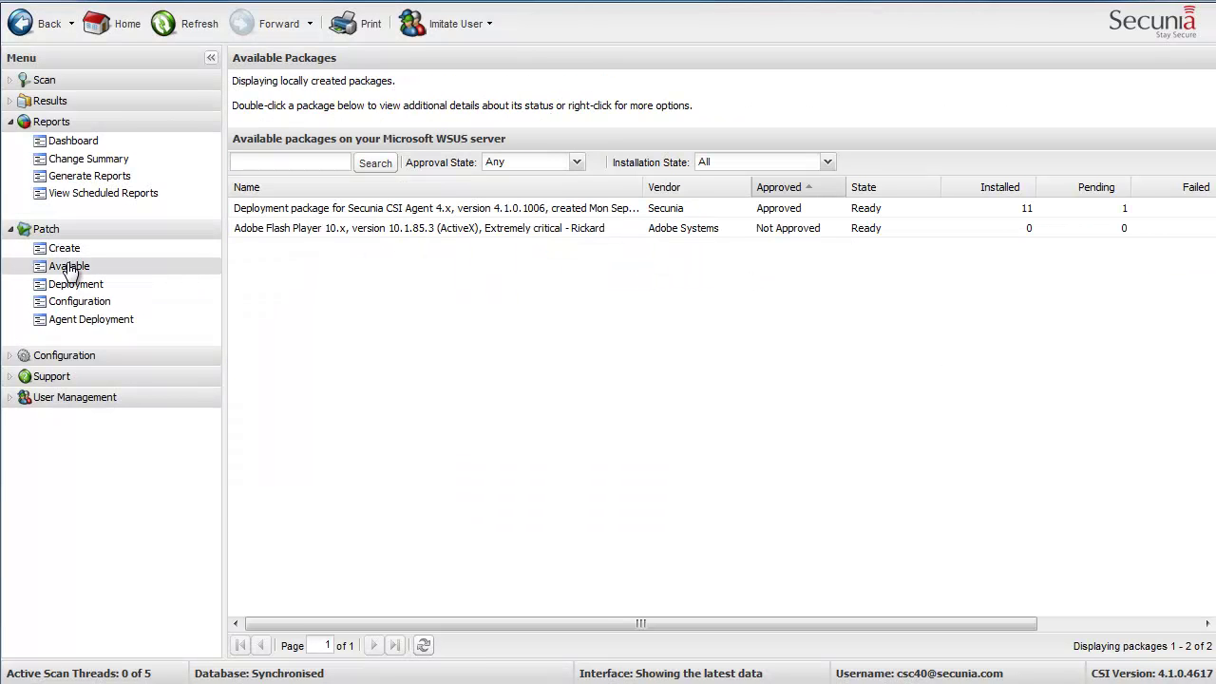
click(270, 237)
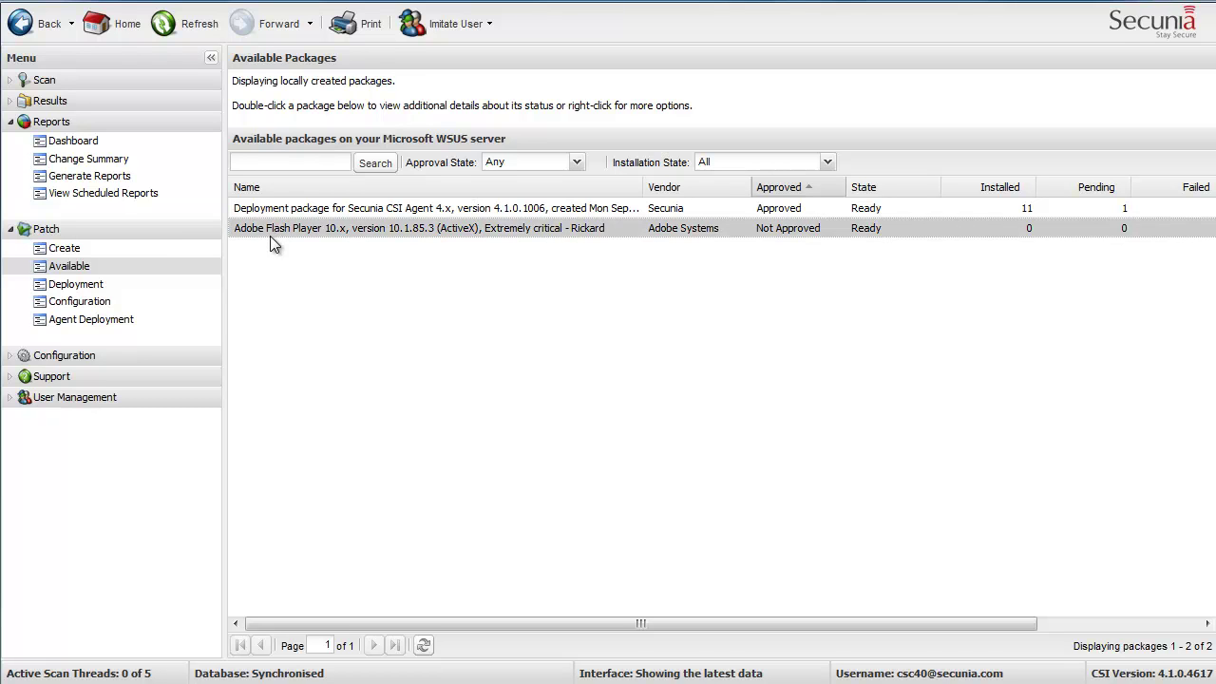
right_click(452, 230)
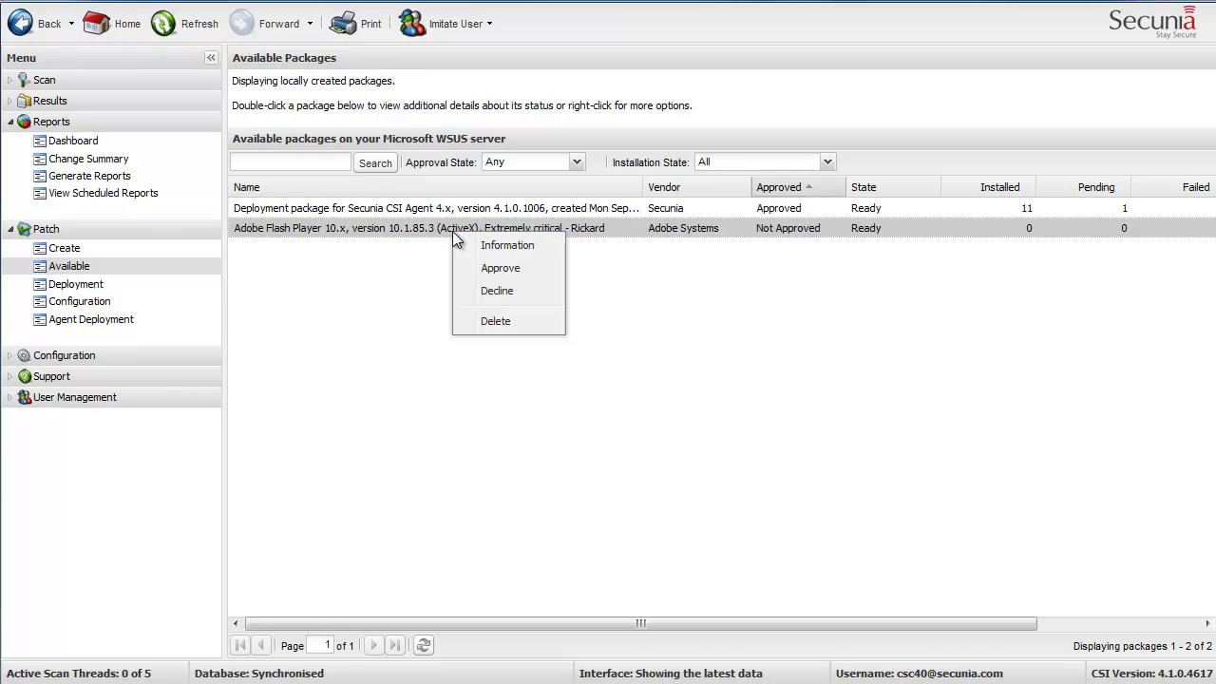
click(485, 270)
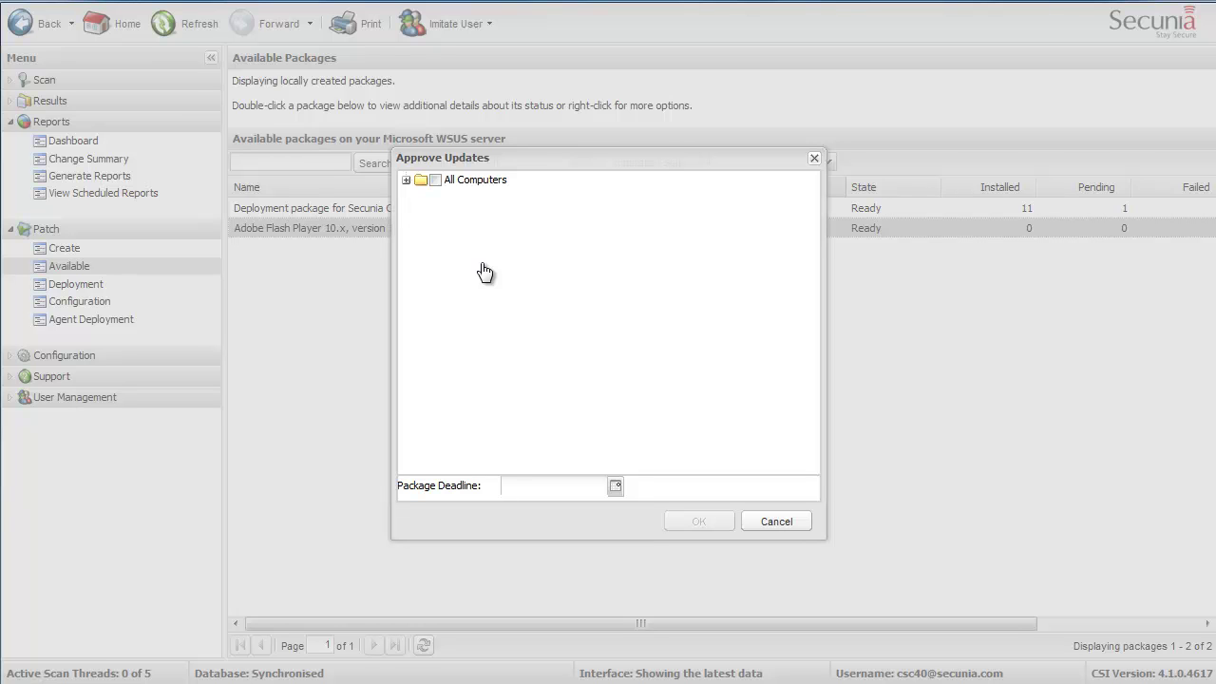
click(406, 180)
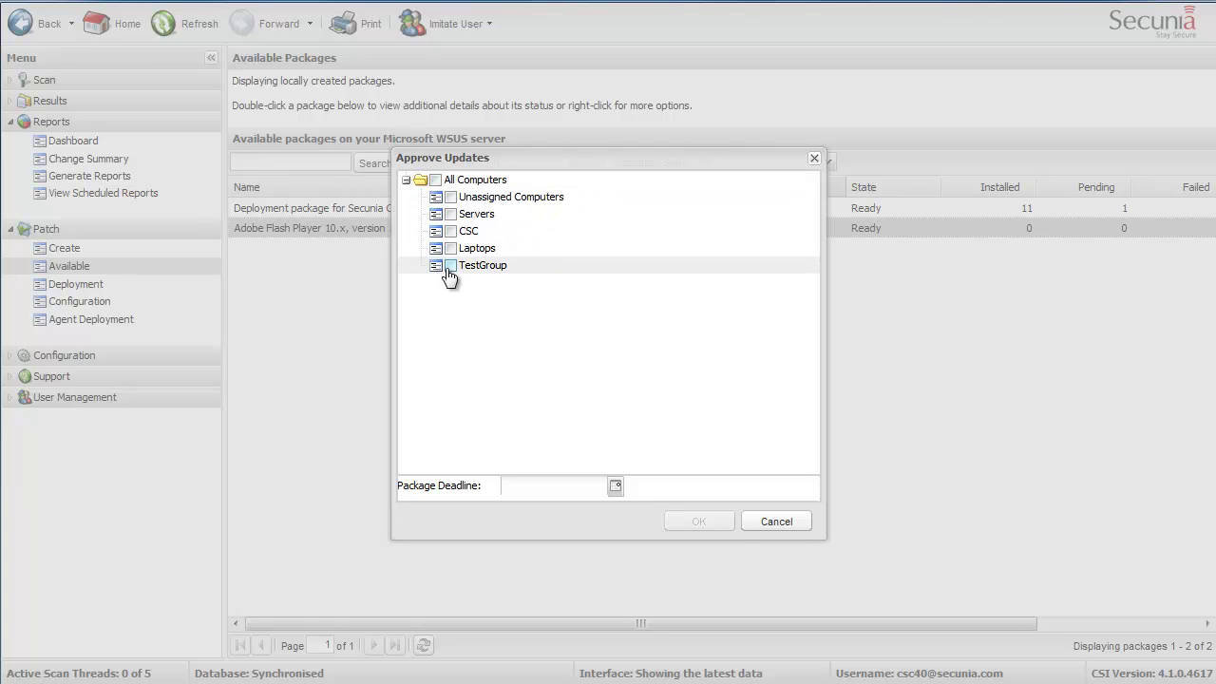
click(435, 180)
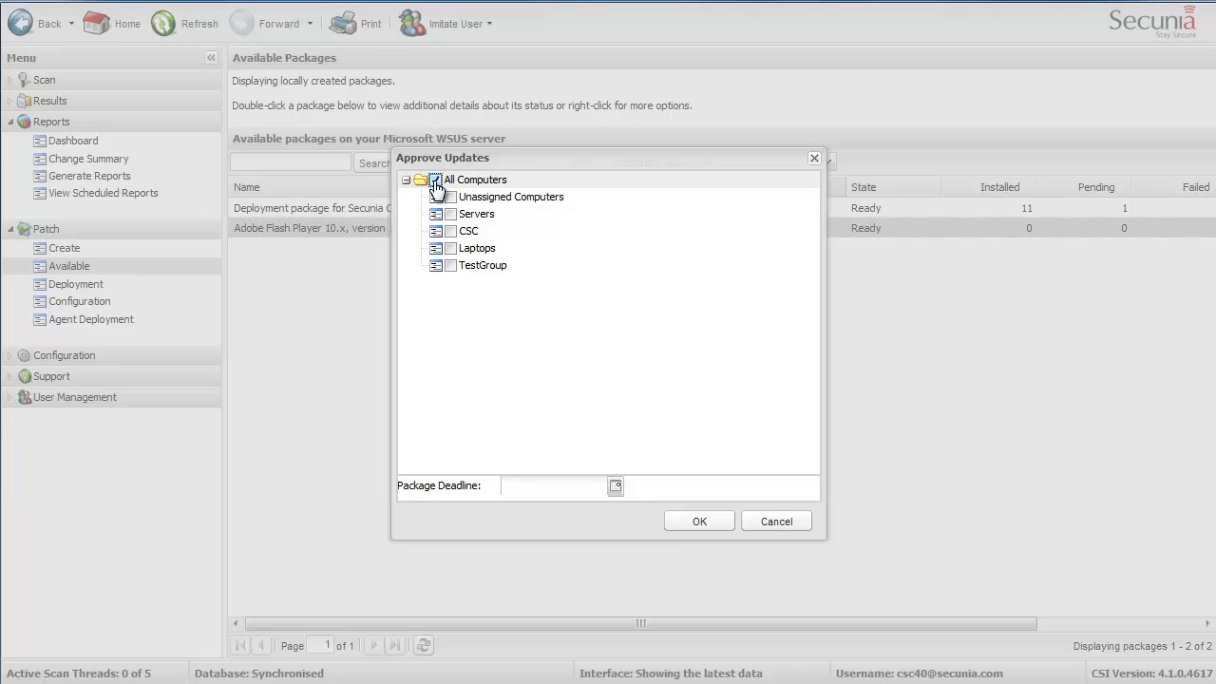
click(697, 526)
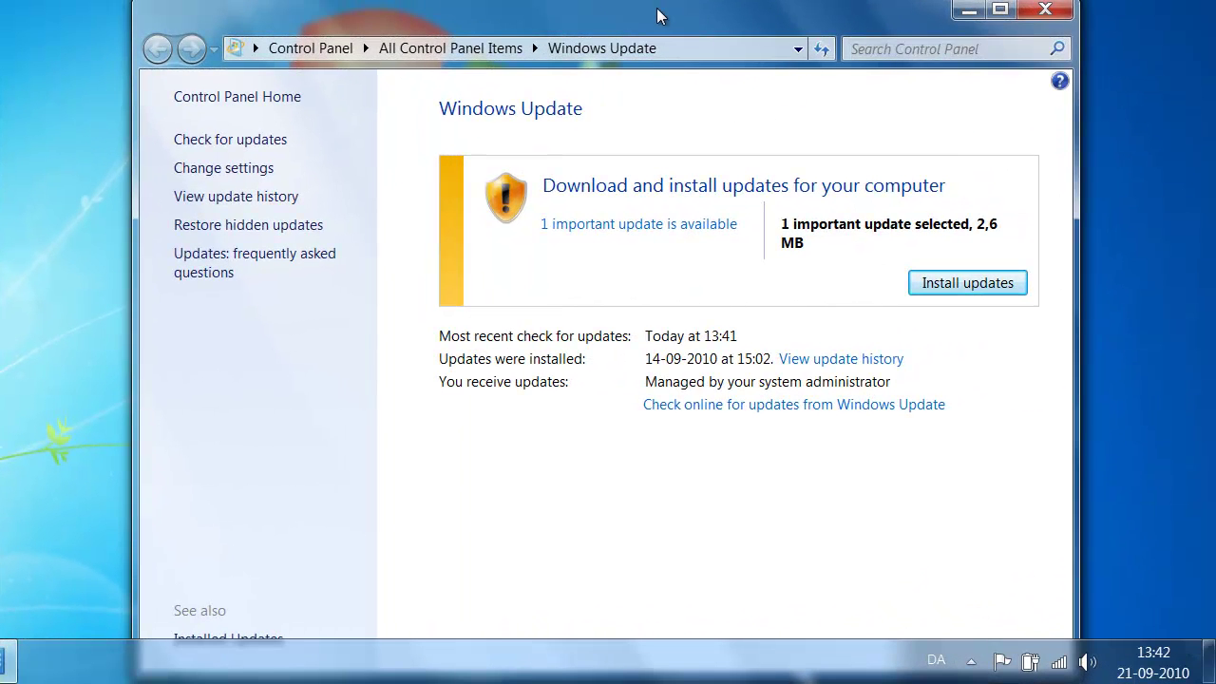
- In Windows Update on the client, review the important Adobe Flash Player 10.x update, keep it selected, and start installing it
click(628, 230)
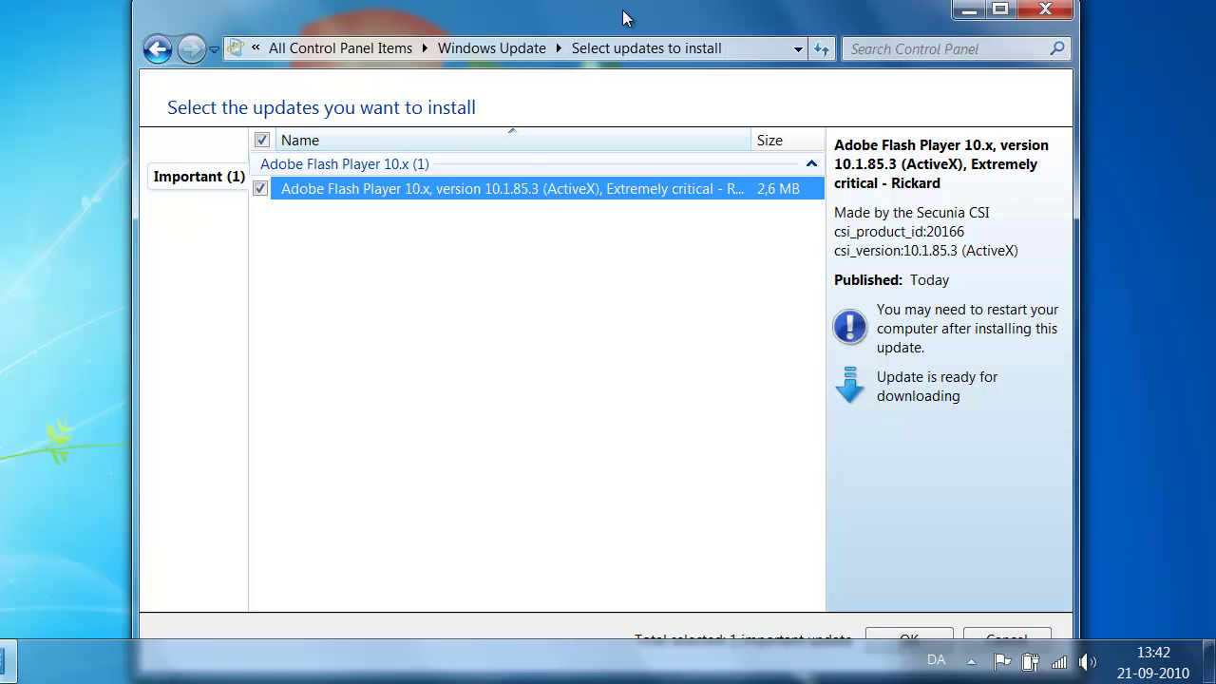
drag(624, 17, 624, 5)
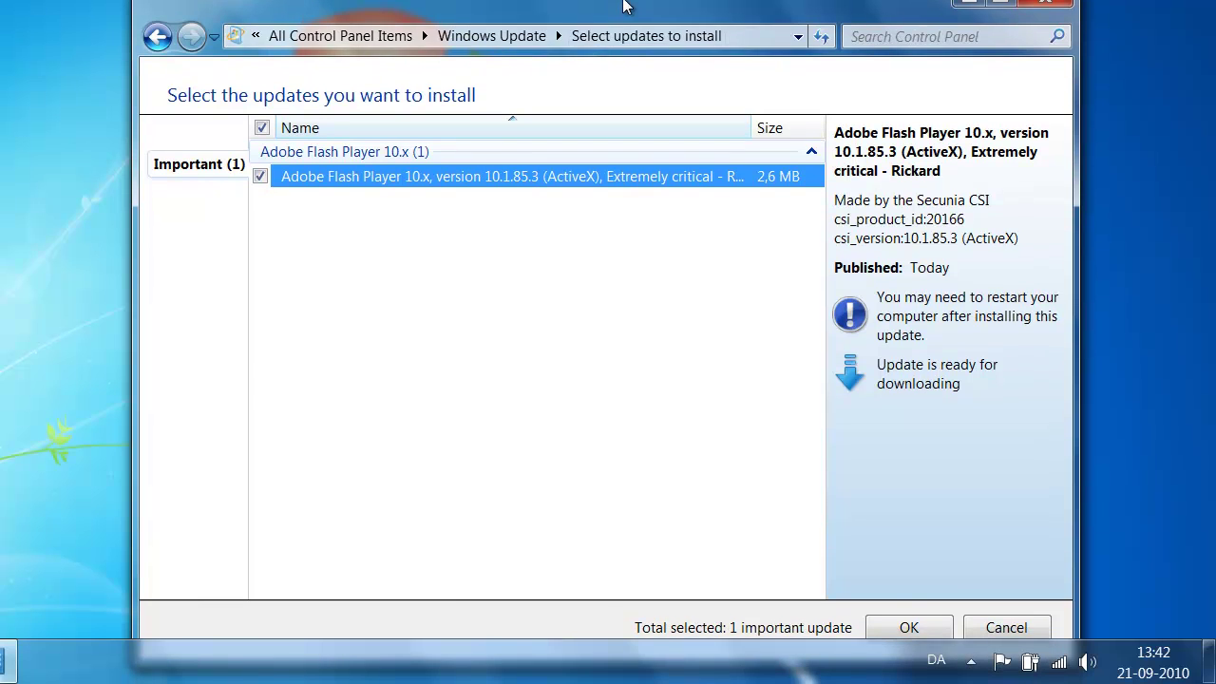
click(910, 629)
click(955, 276)
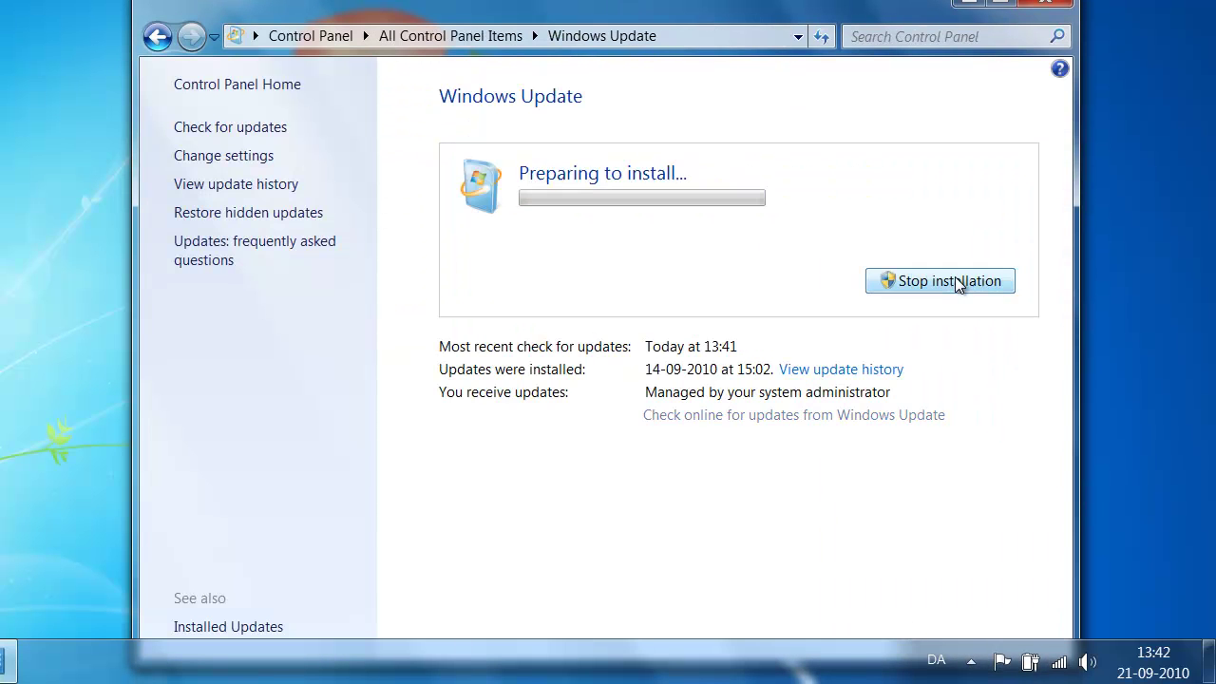